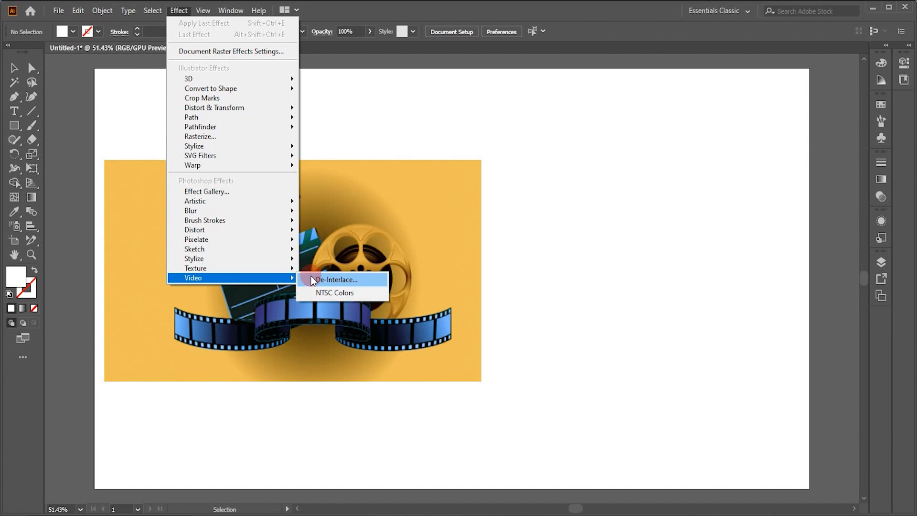
View the options of the De-Interlace video effect and dismiss them without applying anything
{"action": "left_click", "coordinate": [311, 278]}
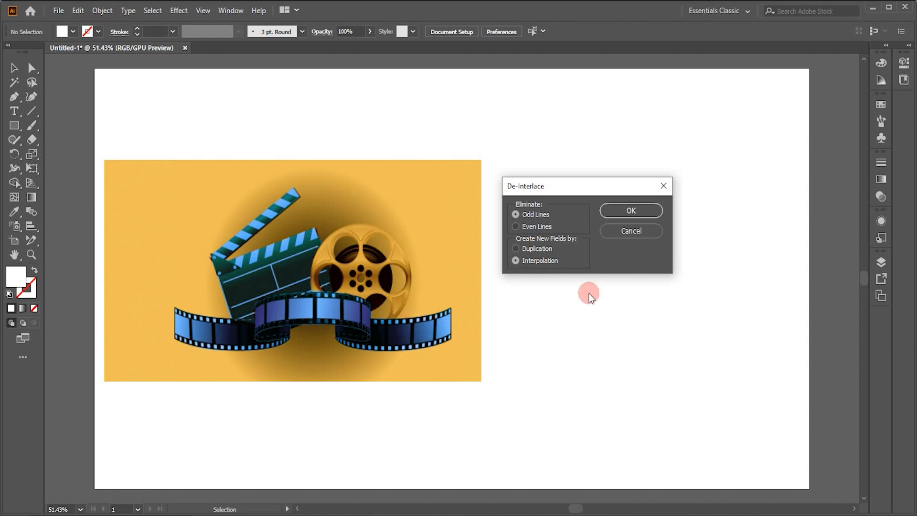
{"action": "left_click", "coordinate": [631, 231]}
Scale the film image down to about 11.29 by 6.35 in and duplicate it vertically, leaving a small gap between the two copies
{"action": "left_click_drag", "start_coordinate": [366, 295], "coordinate": [361, 382]}
{"action": "left_click_drag", "start_coordinate": [475, 468], "coordinate": [402, 426]}
{"action": "left_click_drag", "start_coordinate": [306, 370], "coordinate": [304, 191]}
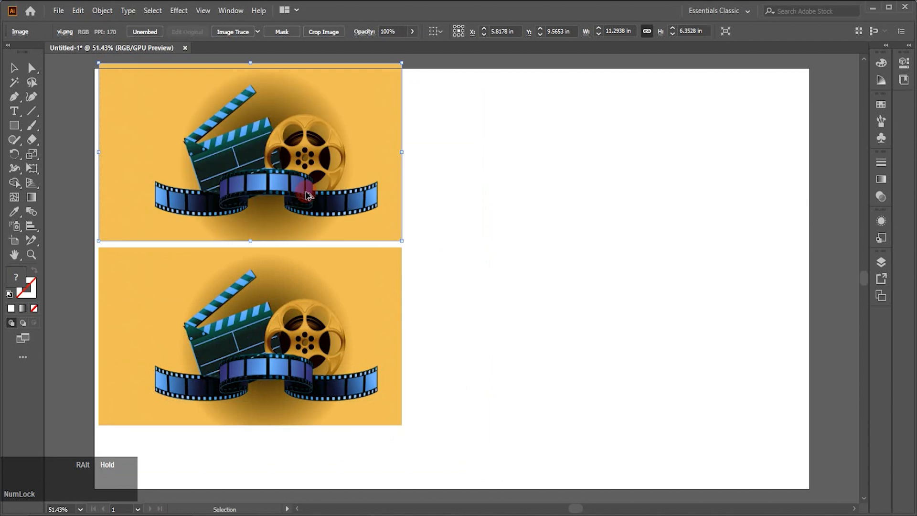
{"action": "left_click_drag", "start_coordinate": [264, 297], "coordinate": [266, 340]}
{"action": "left_click_drag", "start_coordinate": [286, 210], "coordinate": [287, 244]}
{"action": "left_click", "coordinate": [435, 245]}
Apply the De-Interlace effect to the upper film image, eliminating odd lines and creating new fields by interpolation
{"action": "left_click", "coordinate": [329, 226]}
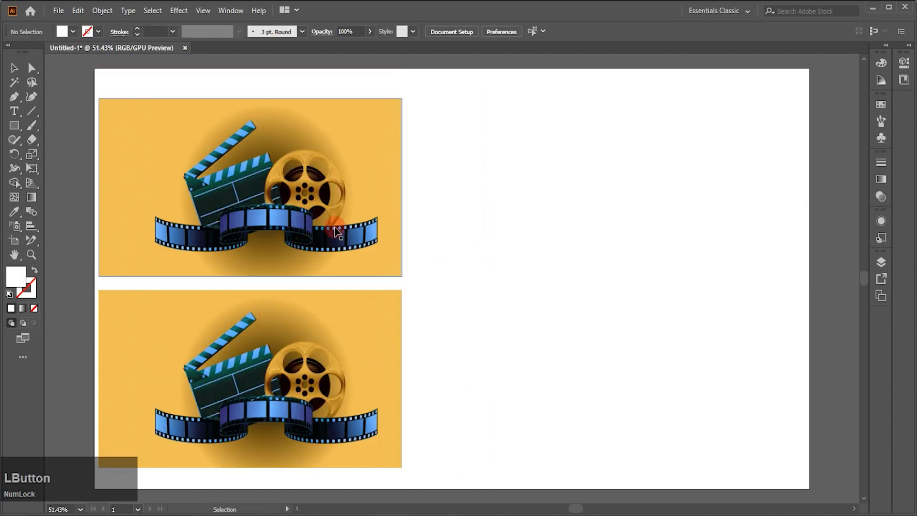
{"action": "left_click", "coordinate": [187, 11]}
{"action": "mouse_move", "coordinate": [224, 275]}
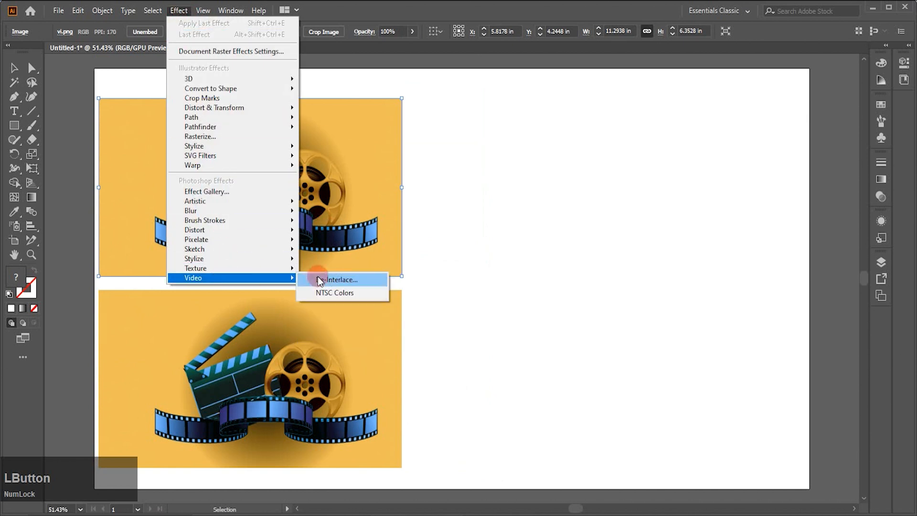
{"action": "left_click", "coordinate": [354, 277]}
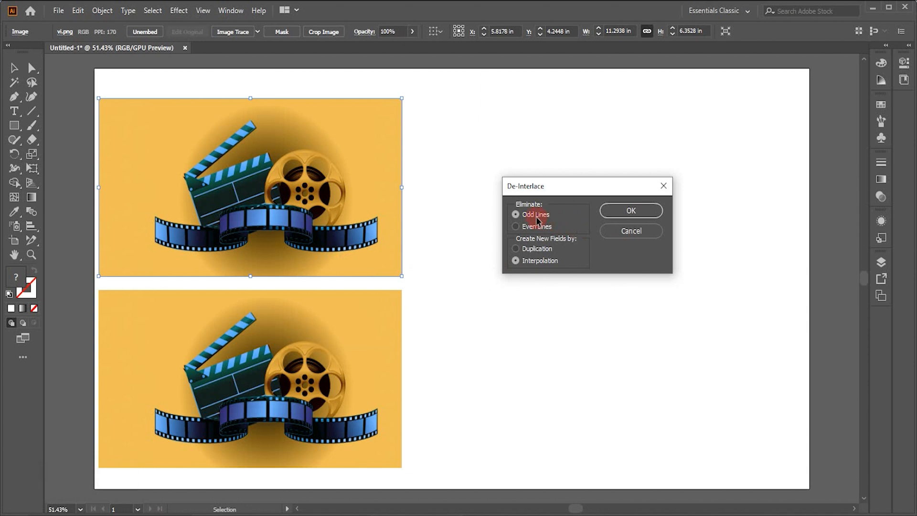
{"action": "left_click", "coordinate": [648, 213]}
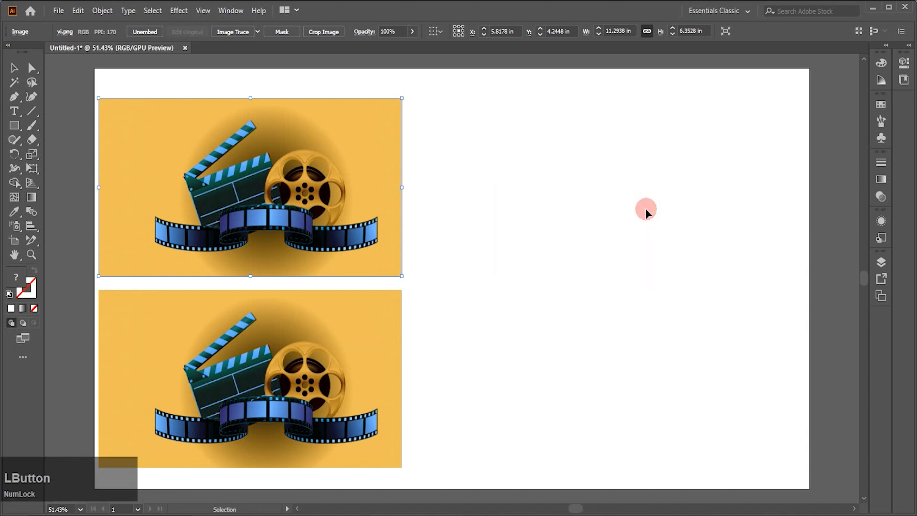
Apply the De-Interlace effect to the lower film image, eliminating even lines and creating new fields by duplication
{"action": "left_click", "coordinate": [344, 396]}
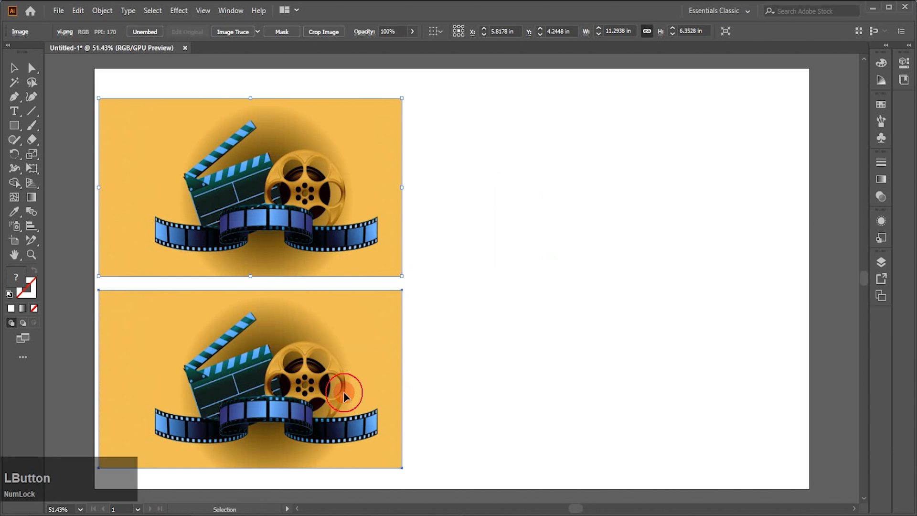
{"action": "left_click", "coordinate": [177, 10]}
{"action": "mouse_move", "coordinate": [199, 279]}
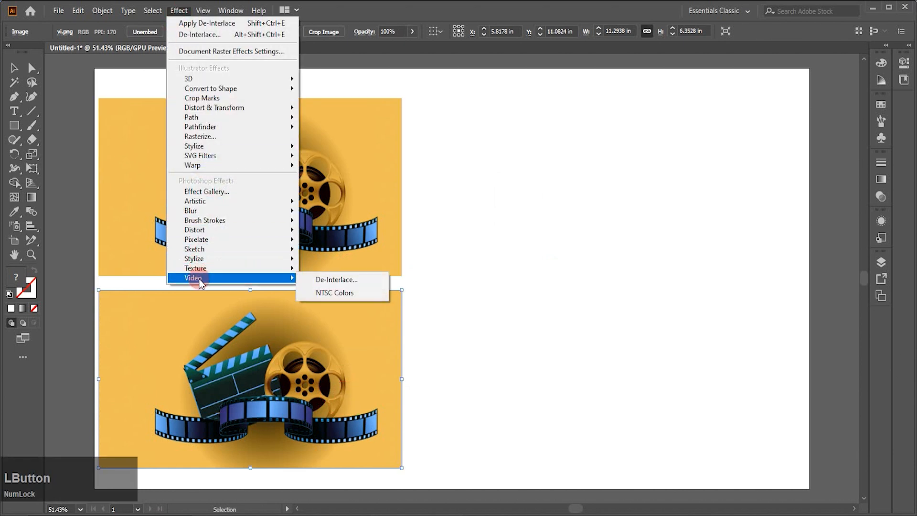
{"action": "left_click", "coordinate": [374, 282]}
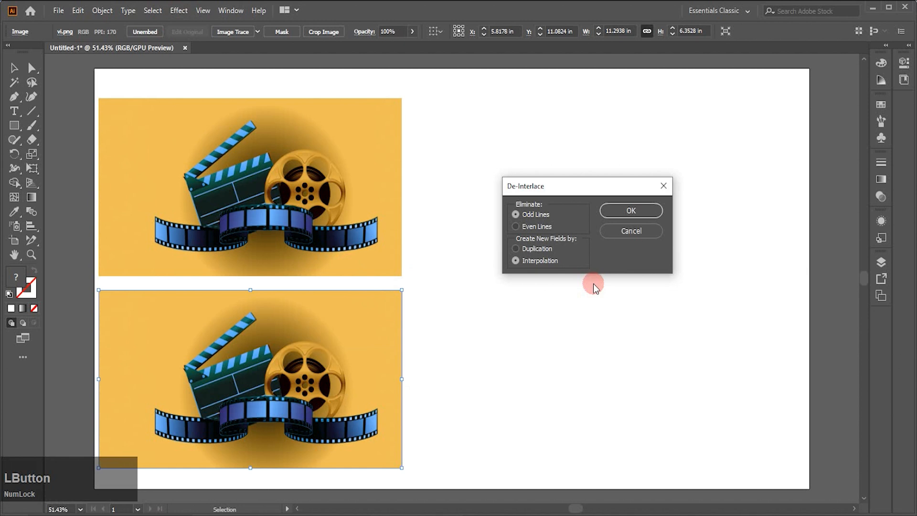
{"action": "left_click", "coordinate": [515, 226]}
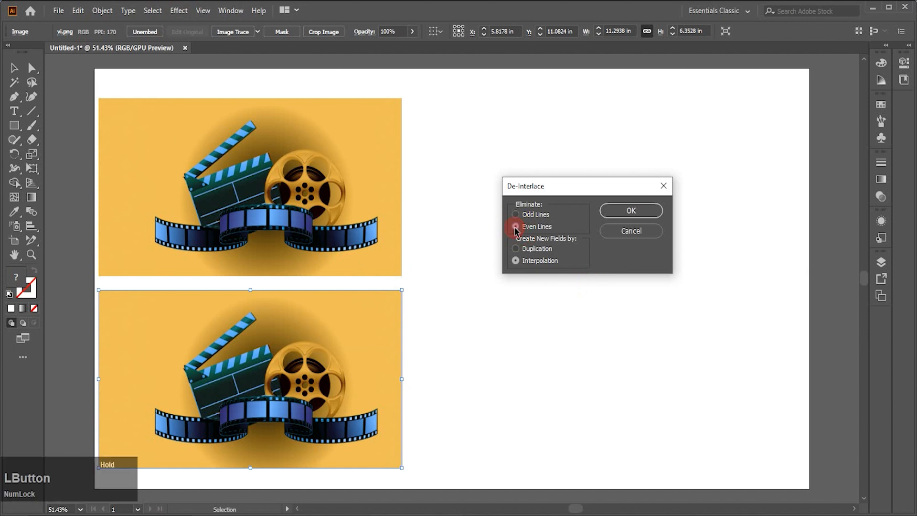
{"action": "left_click", "coordinate": [515, 250]}
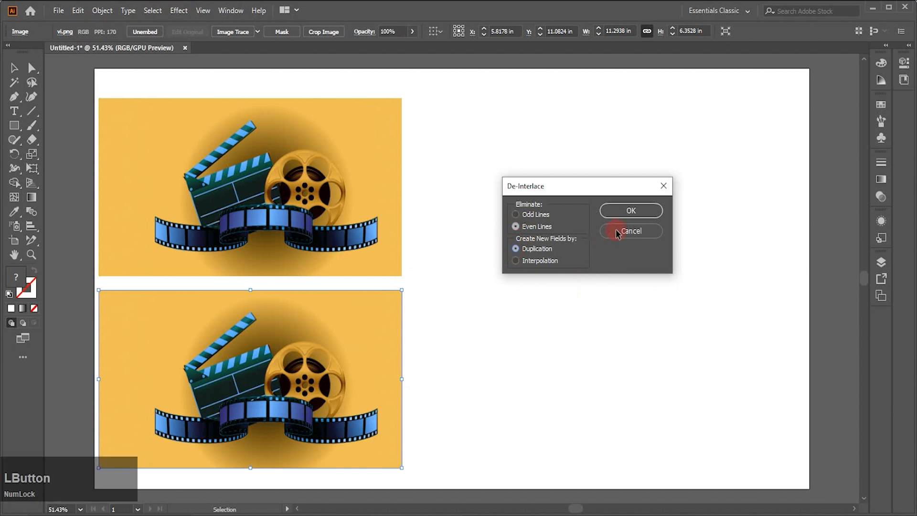
{"action": "left_click", "coordinate": [630, 212]}
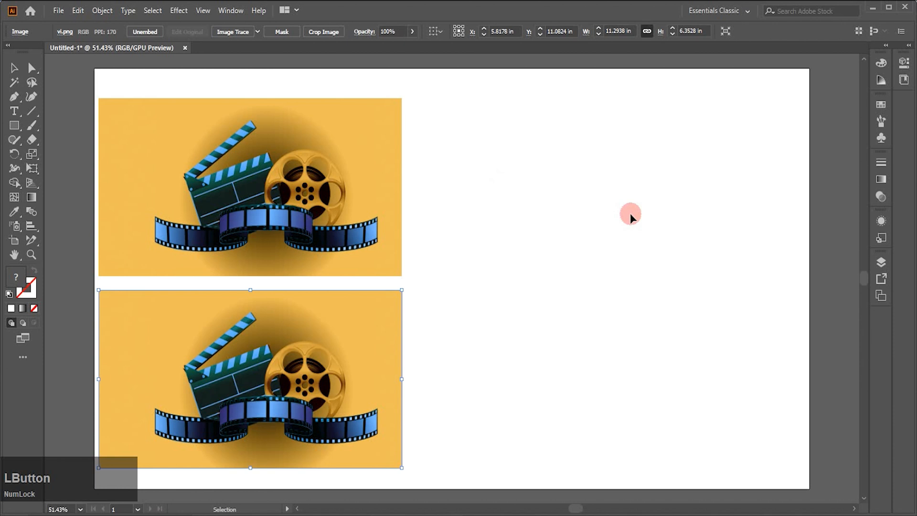
{"action": "left_click", "coordinate": [555, 314]}
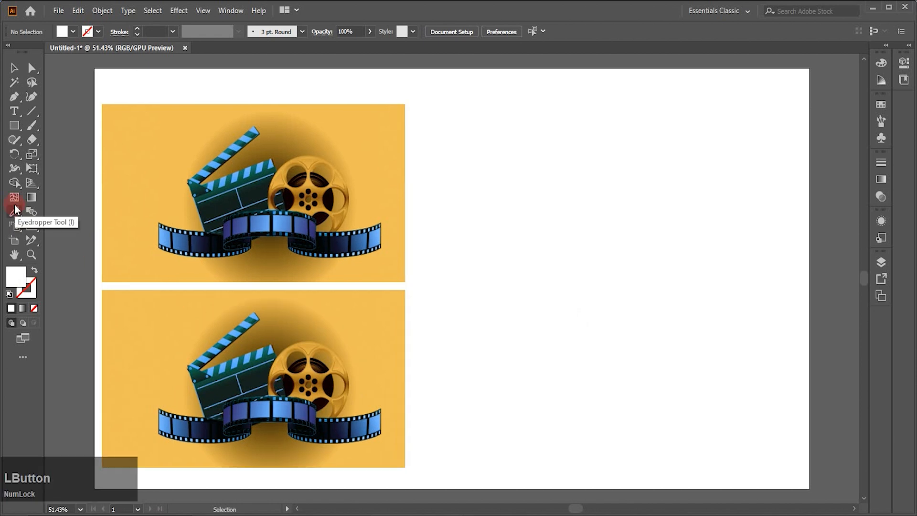
Draw a rectangle of about 4.00 by 3.72 in on the blank area beside the images and fill it with bright green
{"action": "left_click", "coordinate": [13, 125]}
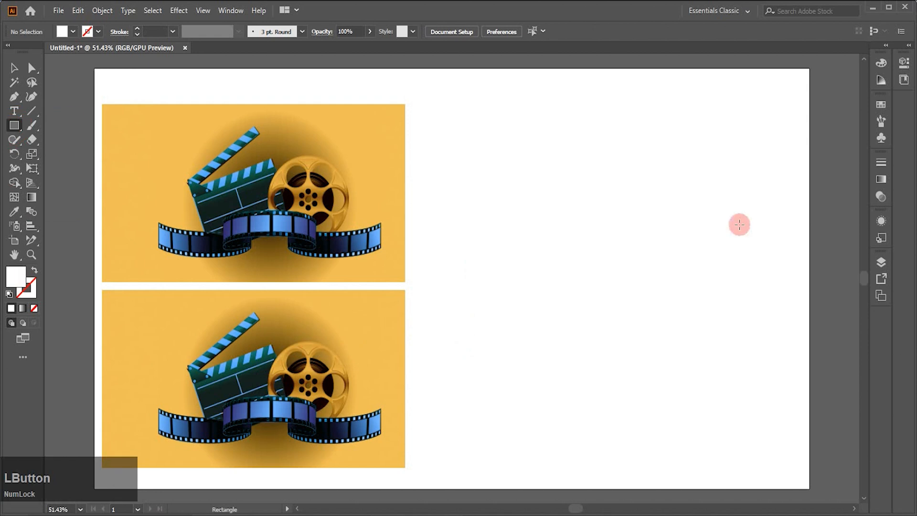
{"action": "left_click_drag", "start_coordinate": [554, 170], "coordinate": [661, 274]}
{"action": "left_click", "coordinate": [73, 32]}
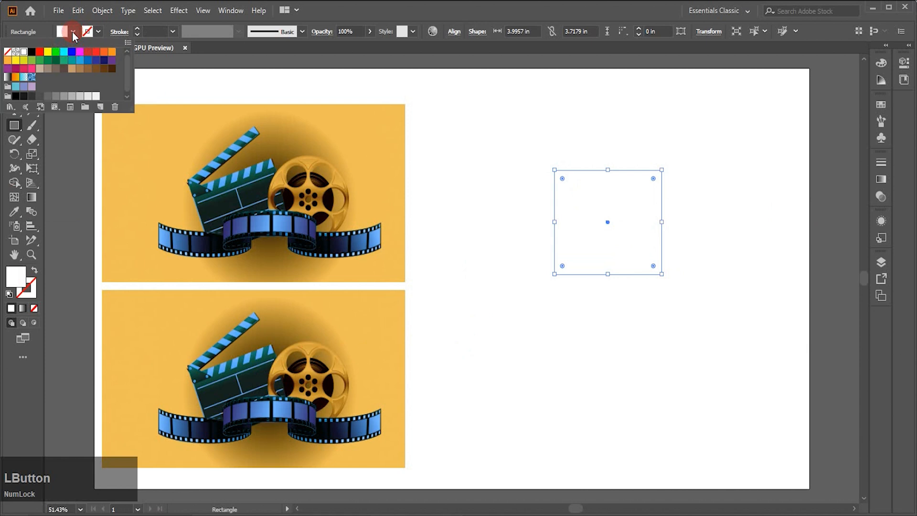
{"action": "left_click", "coordinate": [56, 53]}
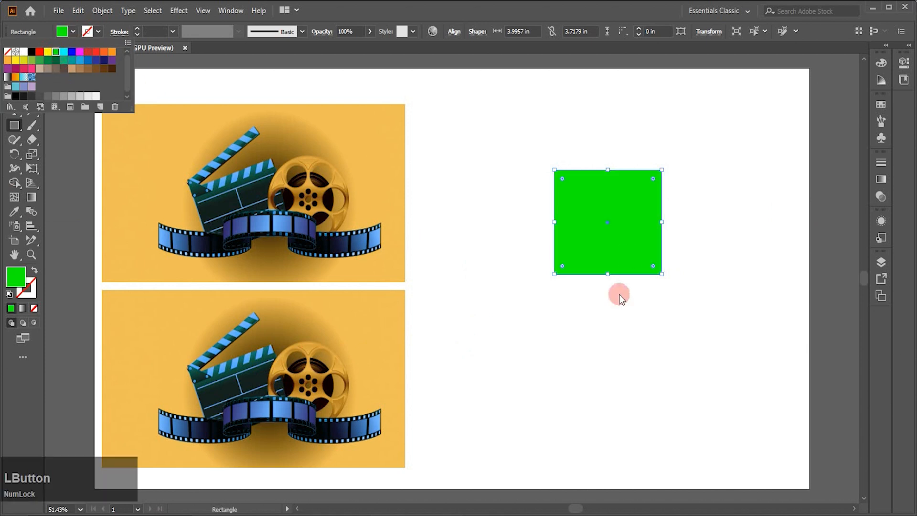
{"action": "left_click", "coordinate": [433, 107]}
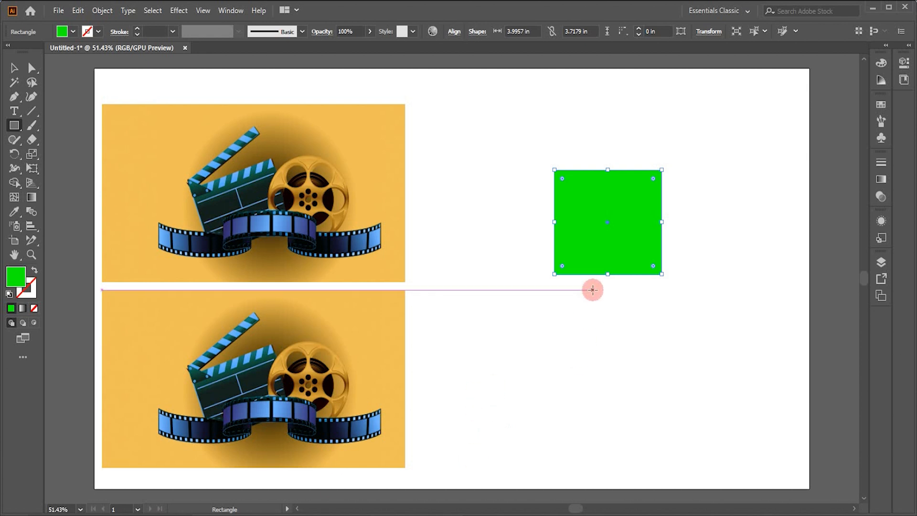
Duplicate the green rectangle straight below the original and apply the NTSC Colors video effect to the upper one
{"action": "left_click", "coordinate": [14, 68]}
{"action": "left_click_drag", "start_coordinate": [618, 265], "coordinate": [622, 388]}
{"action": "left_click", "coordinate": [613, 257]}
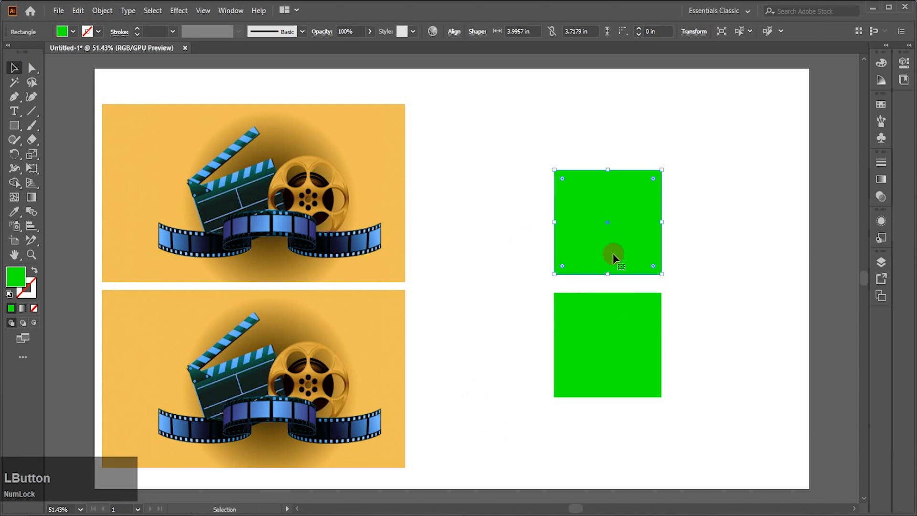
{"action": "left_click", "coordinate": [175, 13]}
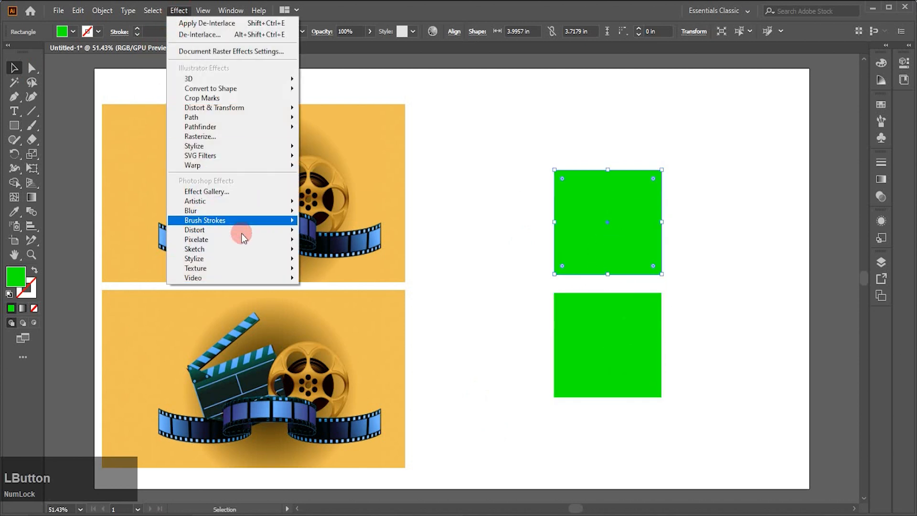
{"action": "mouse_move", "coordinate": [249, 279]}
{"action": "left_click", "coordinate": [345, 292]}
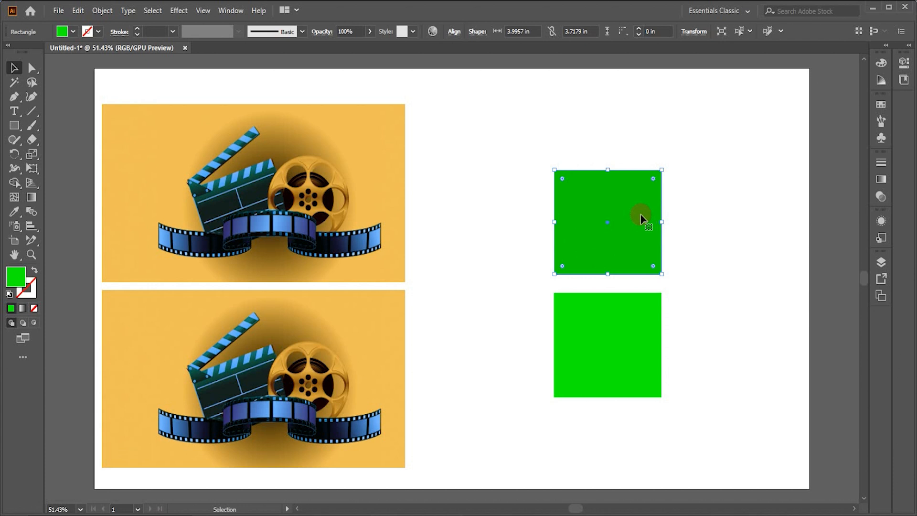
Move the lower green rectangle straight up so it overlaps the bottom part of the upper rectangle
{"action": "left_click", "coordinate": [725, 263]}
{"action": "left_click_drag", "start_coordinate": [631, 385], "coordinate": [631, 334]}
{"action": "left_click", "coordinate": [695, 334]}
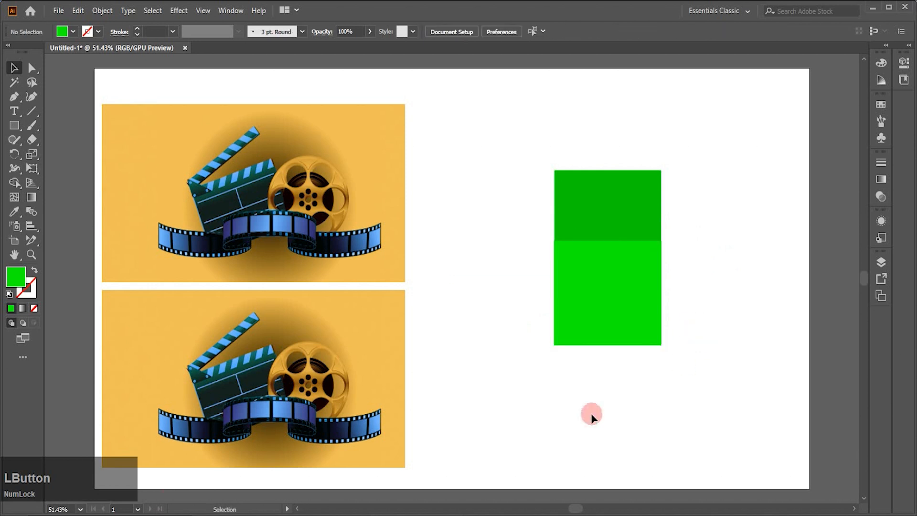
Examine the boundary between the two overlapping green rectangles up close to compare their colors
{"action": "left_click", "coordinate": [31, 255]}
{"action": "left_click_drag", "start_coordinate": [538, 204], "coordinate": [710, 358]}
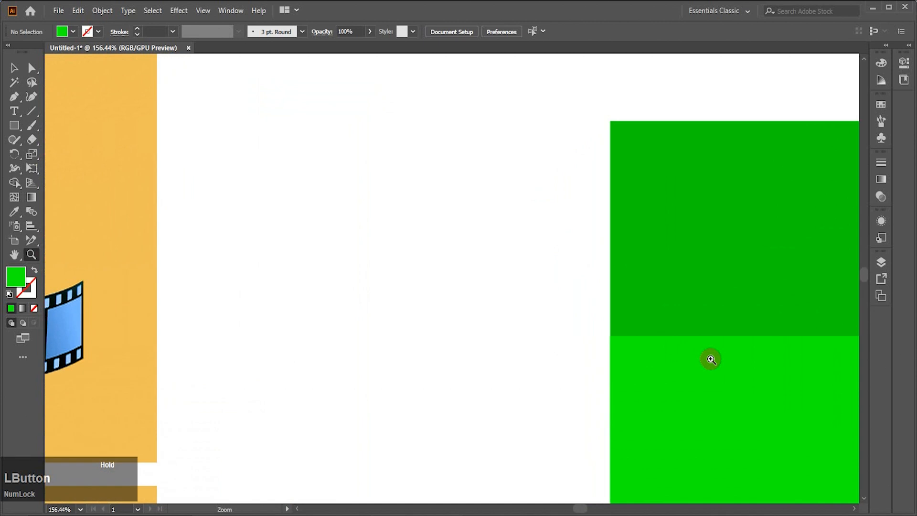
{"action": "left_click", "coordinate": [14, 254]}
{"action": "left_click_drag", "start_coordinate": [698, 310], "coordinate": [358, 274]}
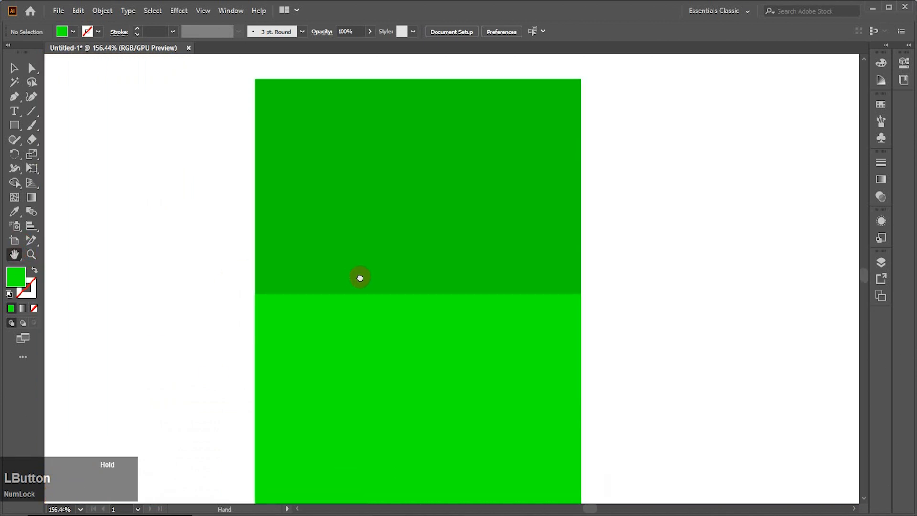
{"action": "key", "text": "z"}
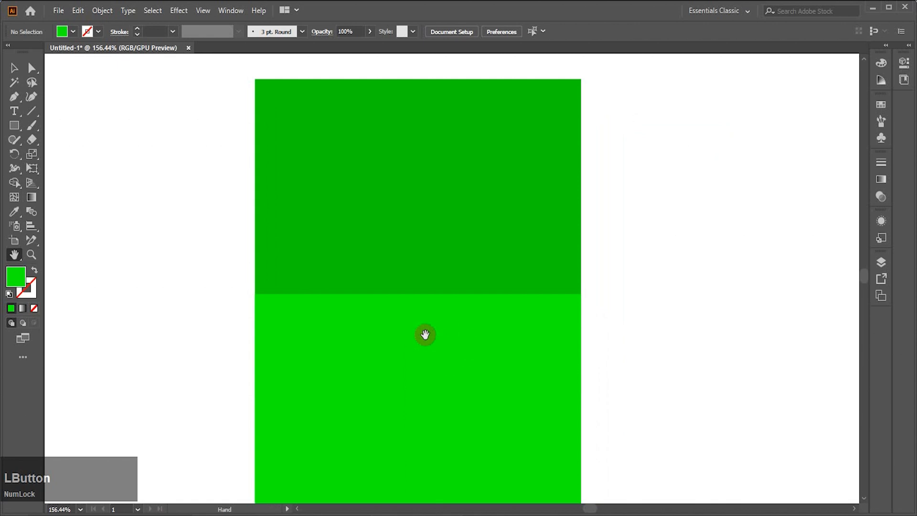
{"action": "left_click_drag", "start_coordinate": [426, 334], "coordinate": [467, 384]}
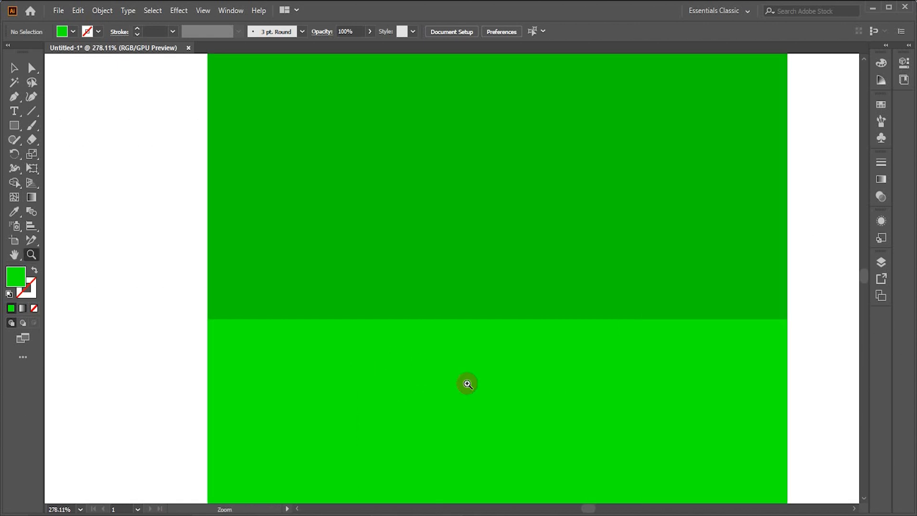